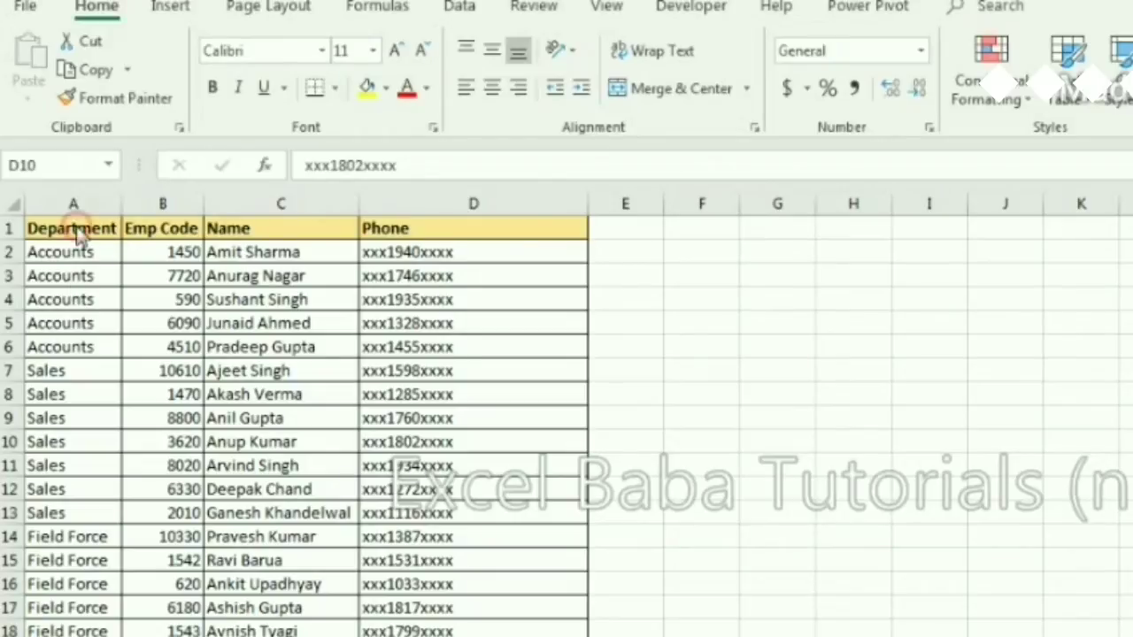
Select the staff data A1:D21 from the Department heading and insert it as Table1 with headers
left_click(76, 227)
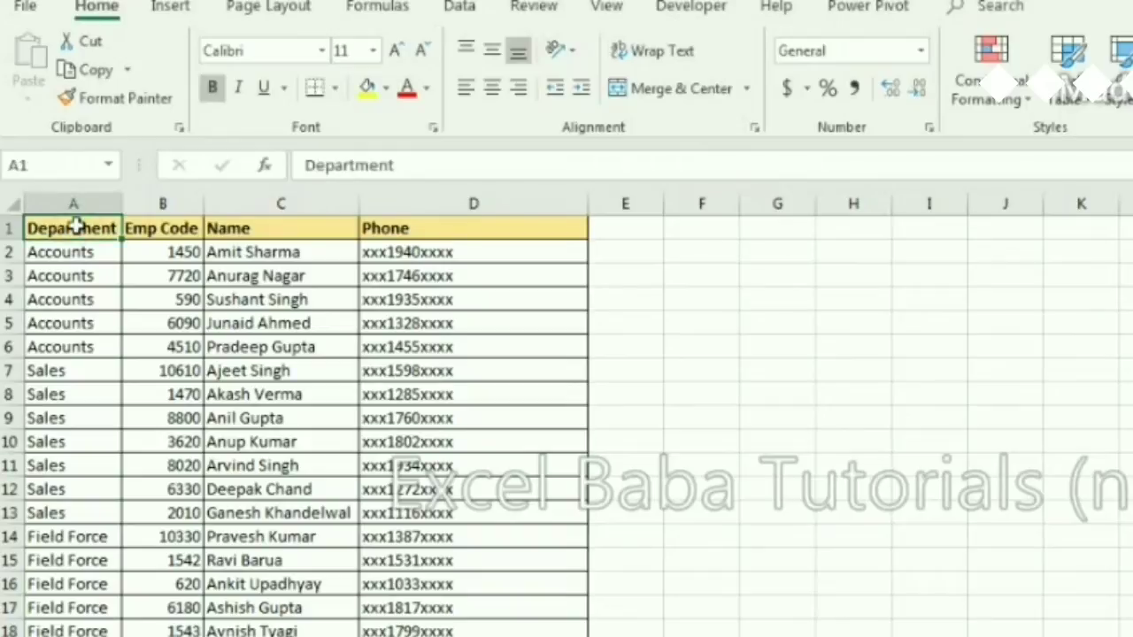
key("ctrl+shift+Down")
key("ctrl+shift+Right")
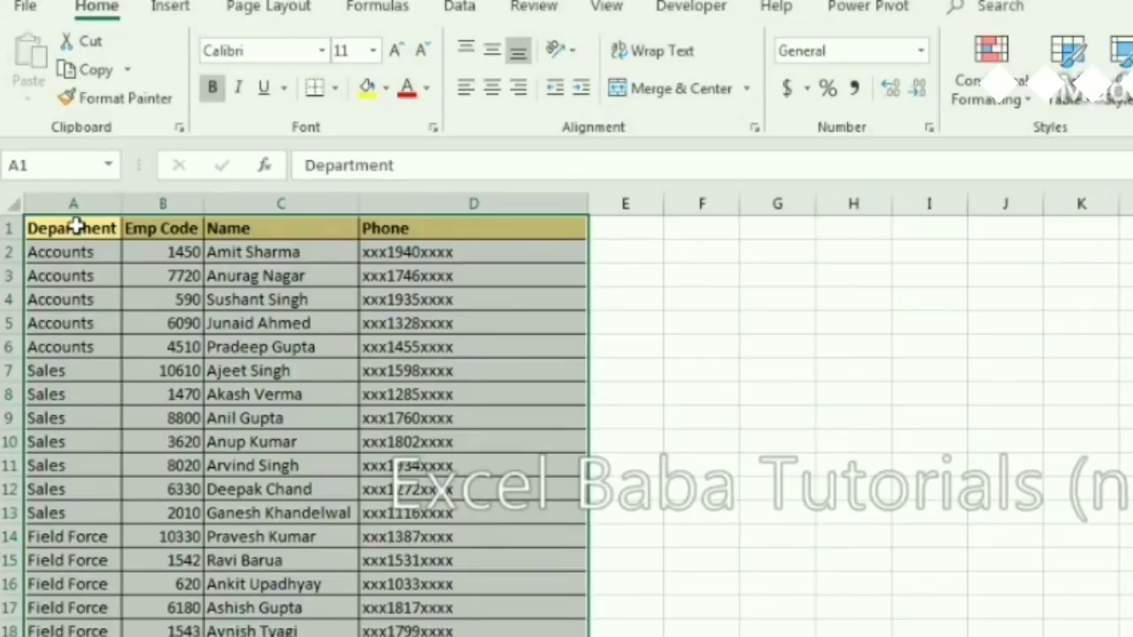
left_click(175, 12)
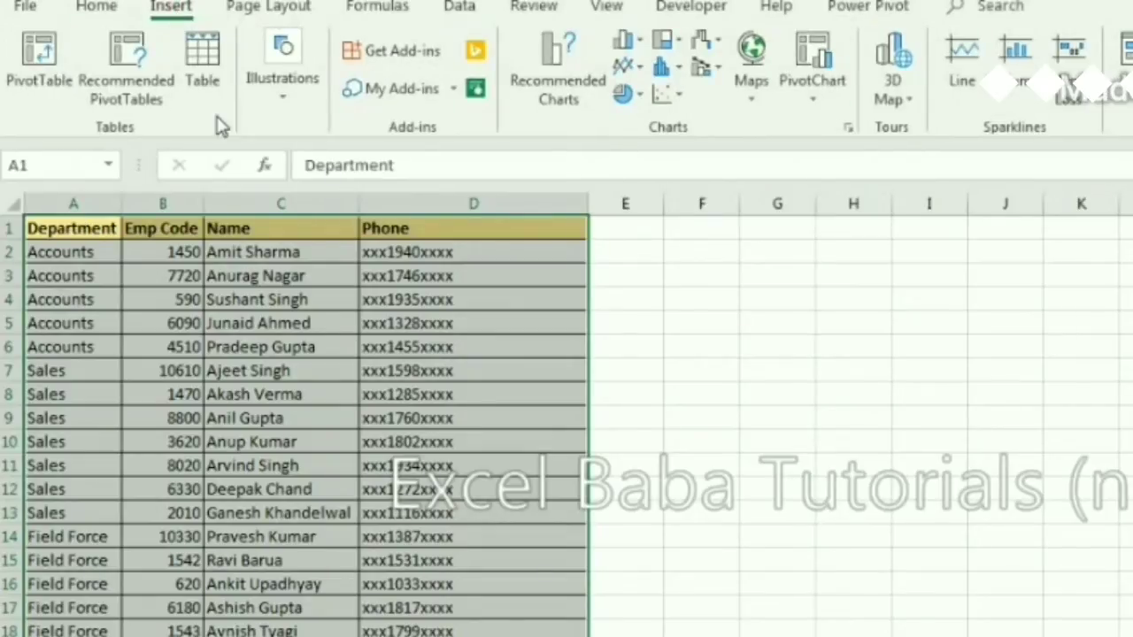
left_click(212, 65)
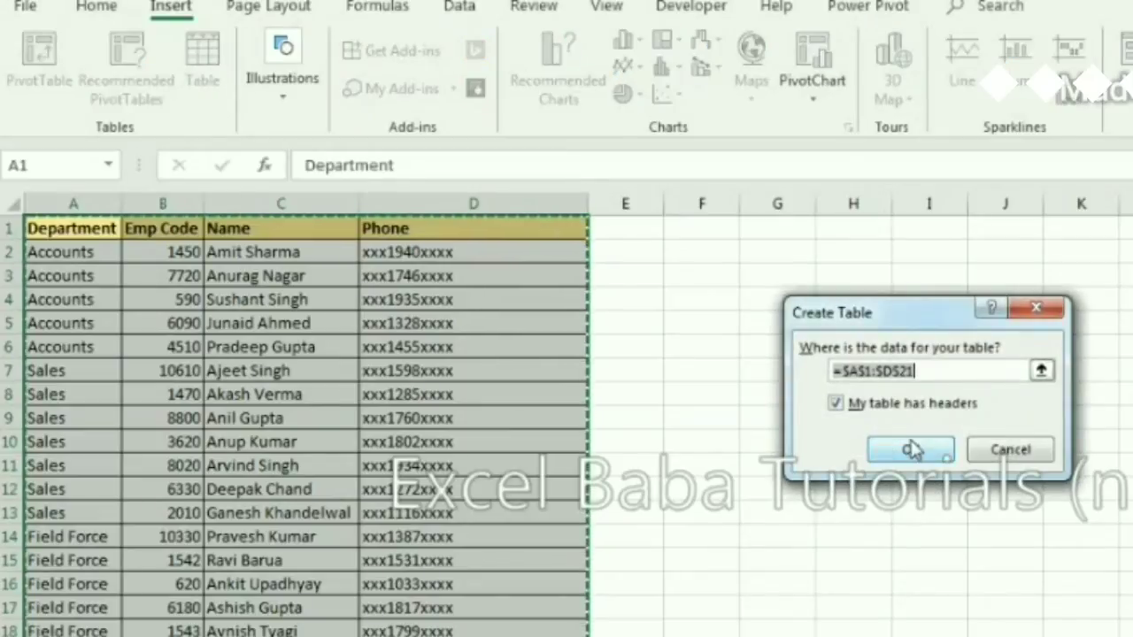
left_click(909, 450)
left_click(363, 354)
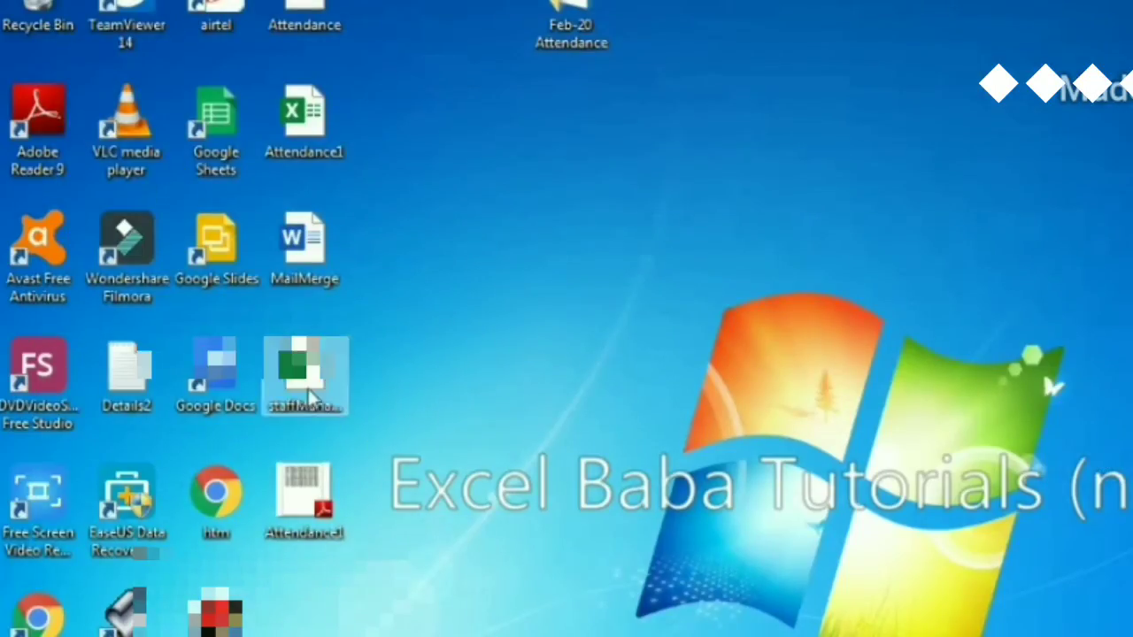
Upload staffManagement.xlsx into the OneDrive Attendance folder, then return to Power Apps
left_click(309, 396)
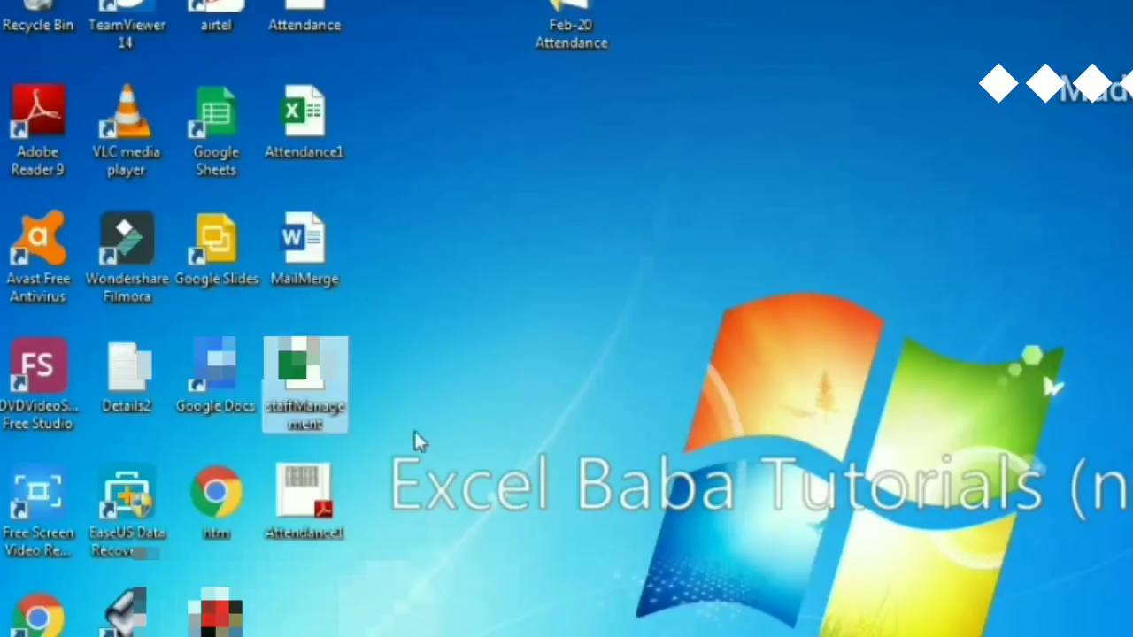
left_click_drag(305, 380, 690, 624)
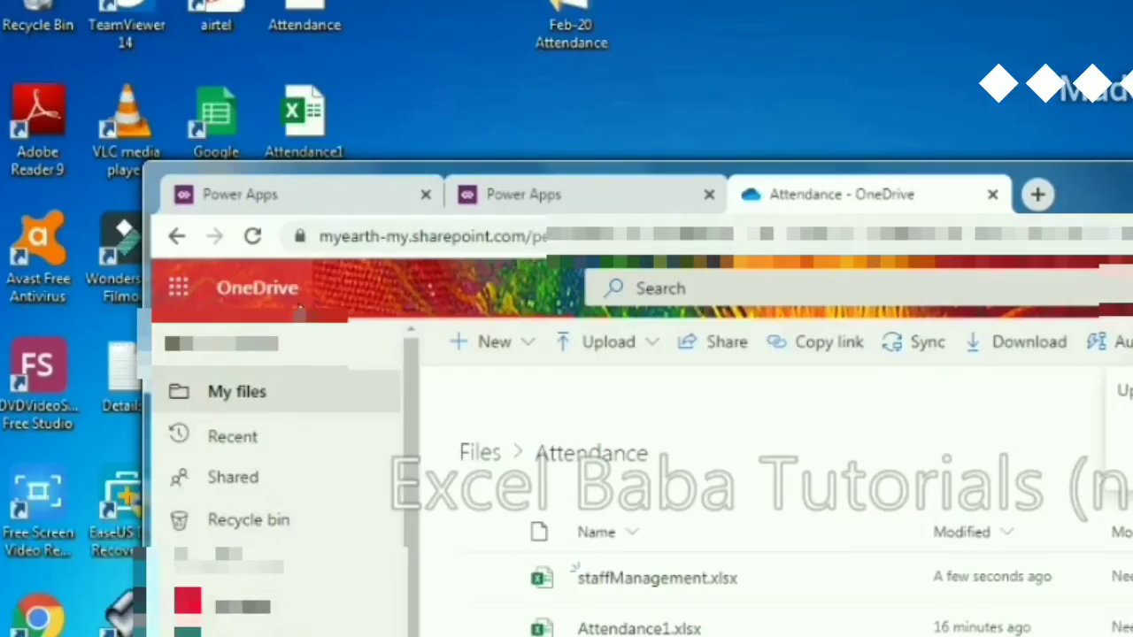
left_click(275, 202)
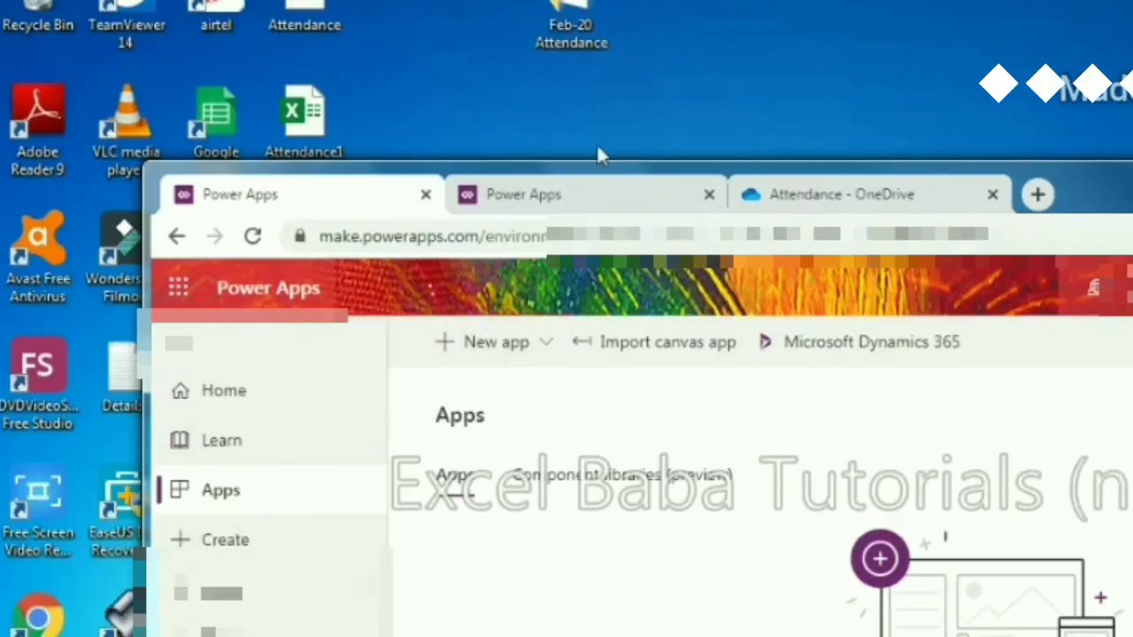
Connect to OneDrive's Attendance/staffManagement.xlsx, Table1, to generate the canvas app
left_click(599, 202)
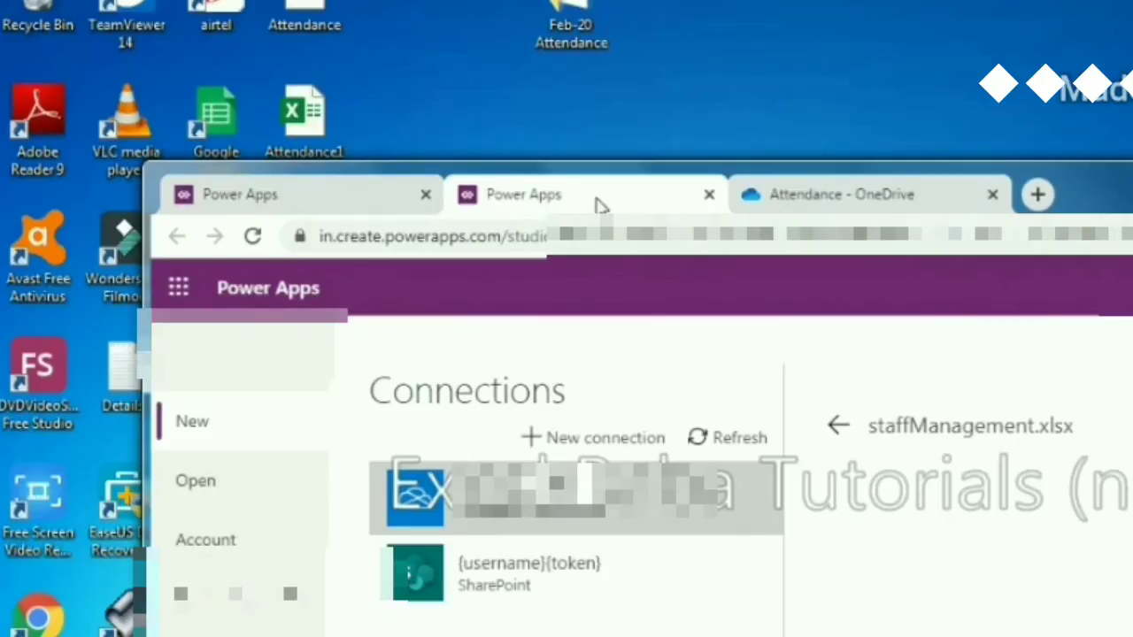
left_click(838, 426)
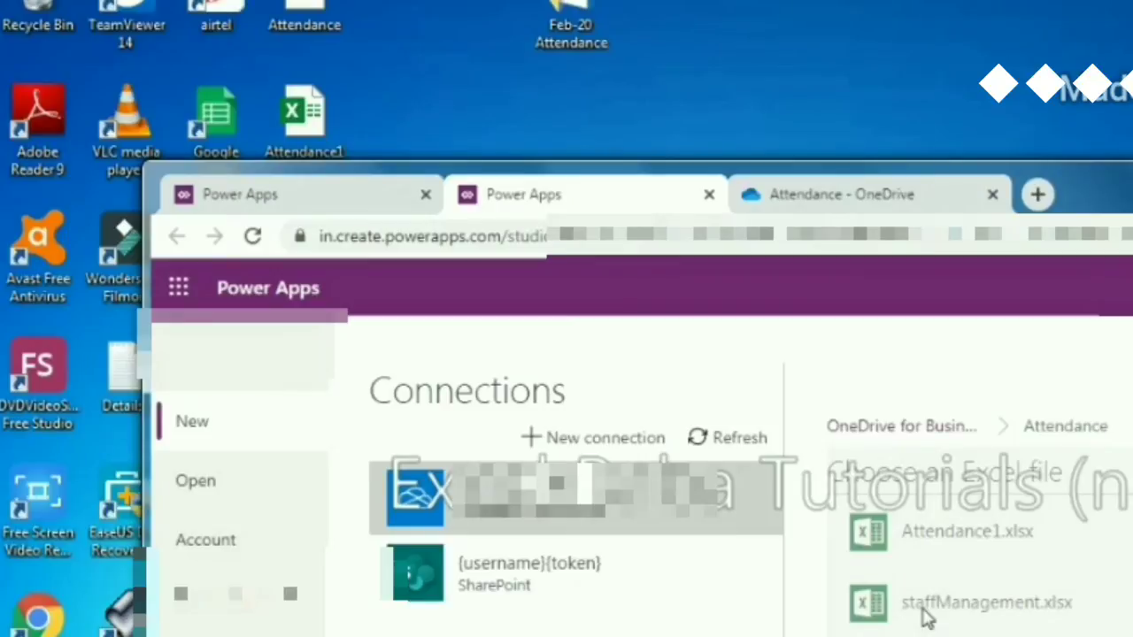
left_click(1012, 611)
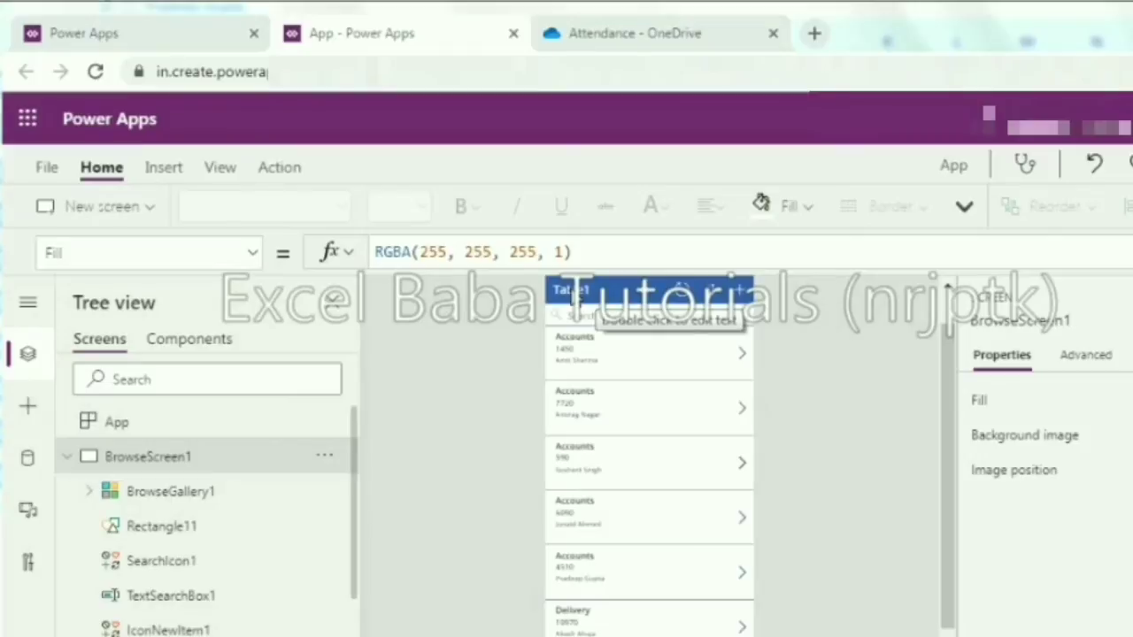
Change the gallery header label's text from Table1 to 'My Attendance App'
left_click(571, 291)
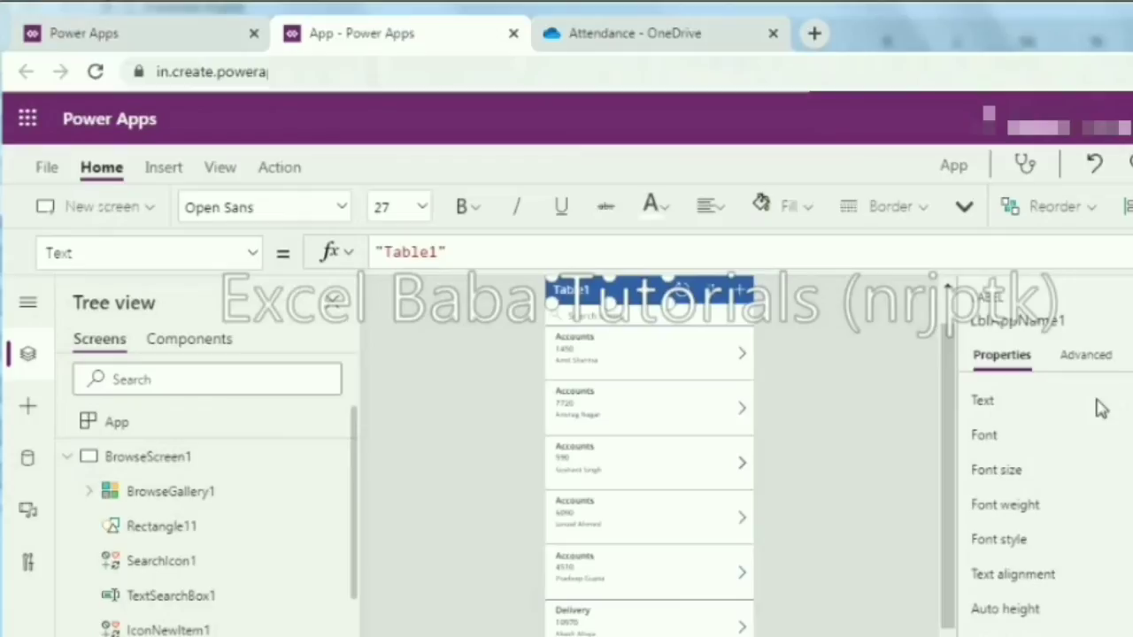
left_click(890, 399)
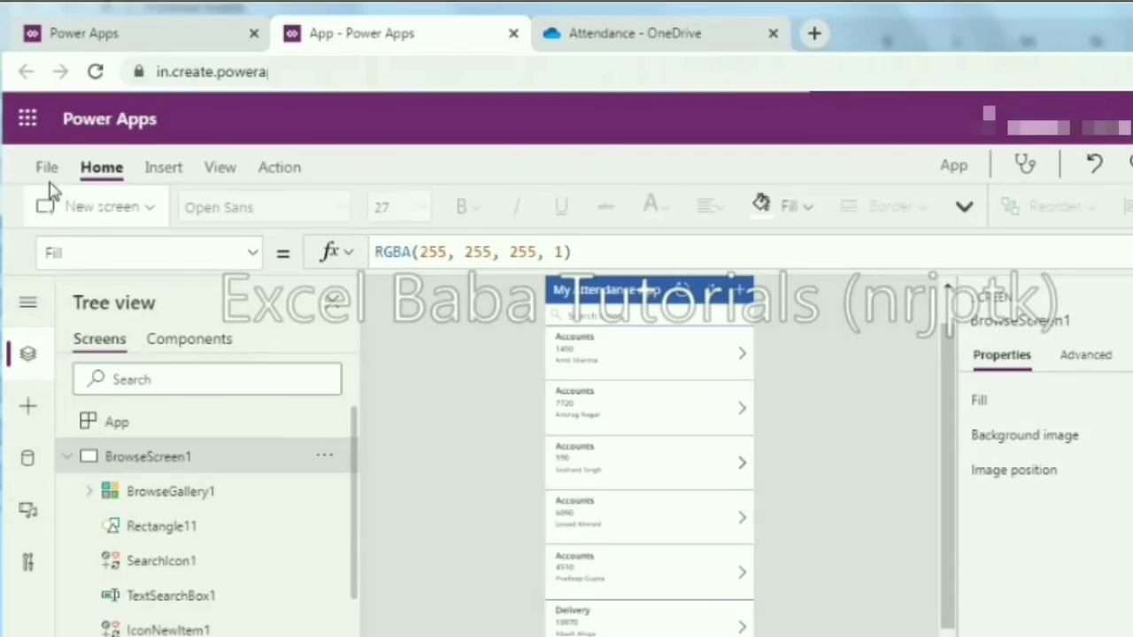
Save the app to the cloud under the name 'My Appendance App'
left_click(44, 172)
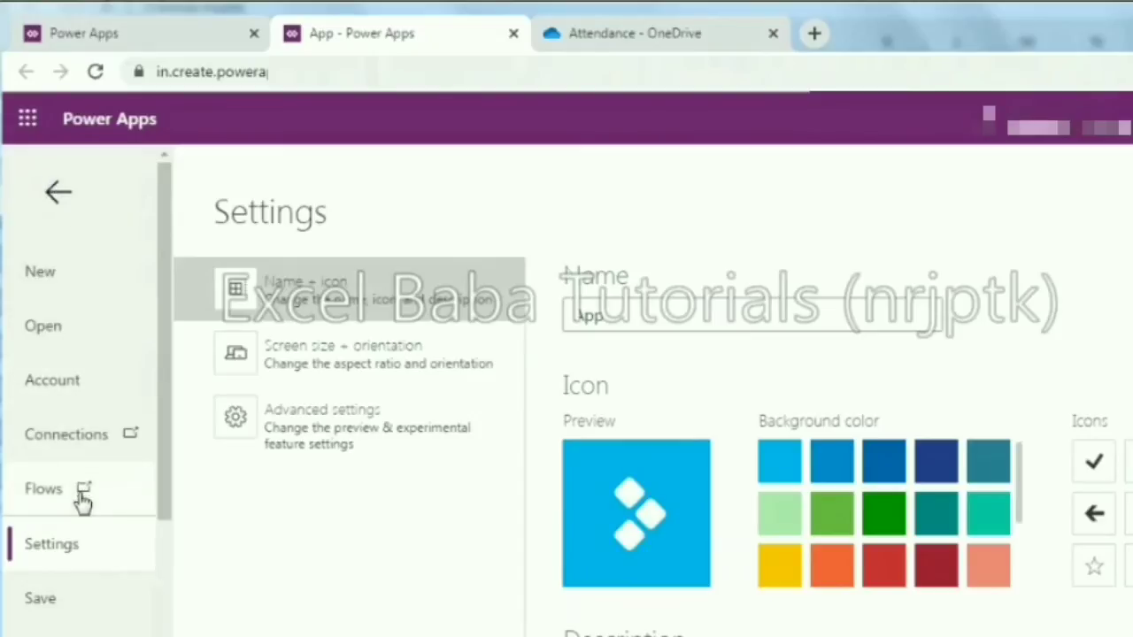
left_click(61, 601)
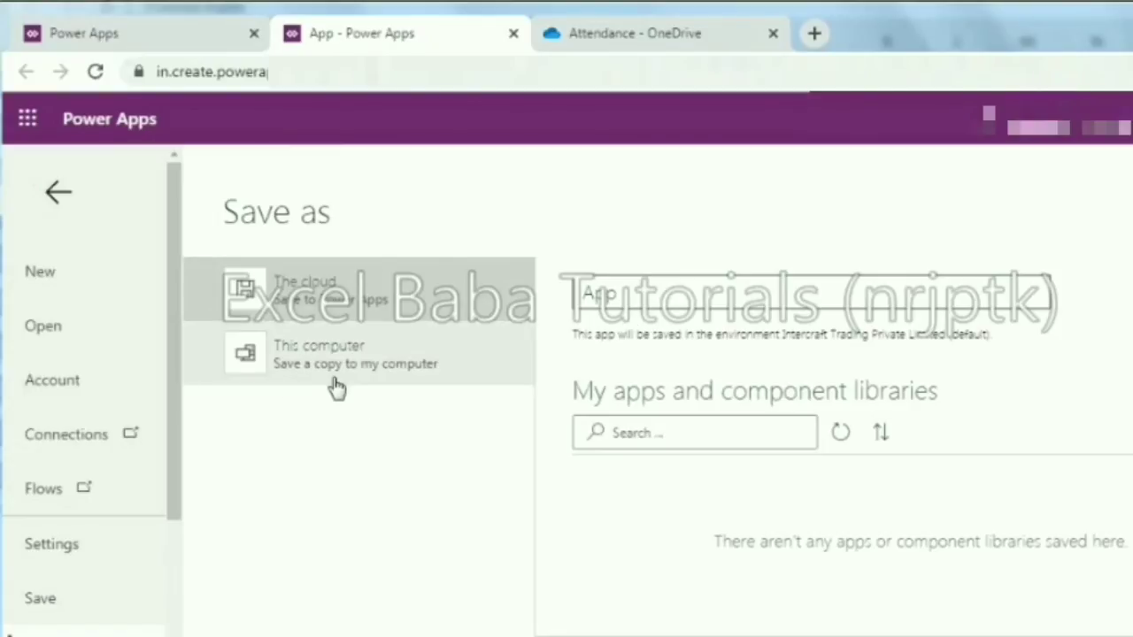
double_click(675, 299)
type("My App")
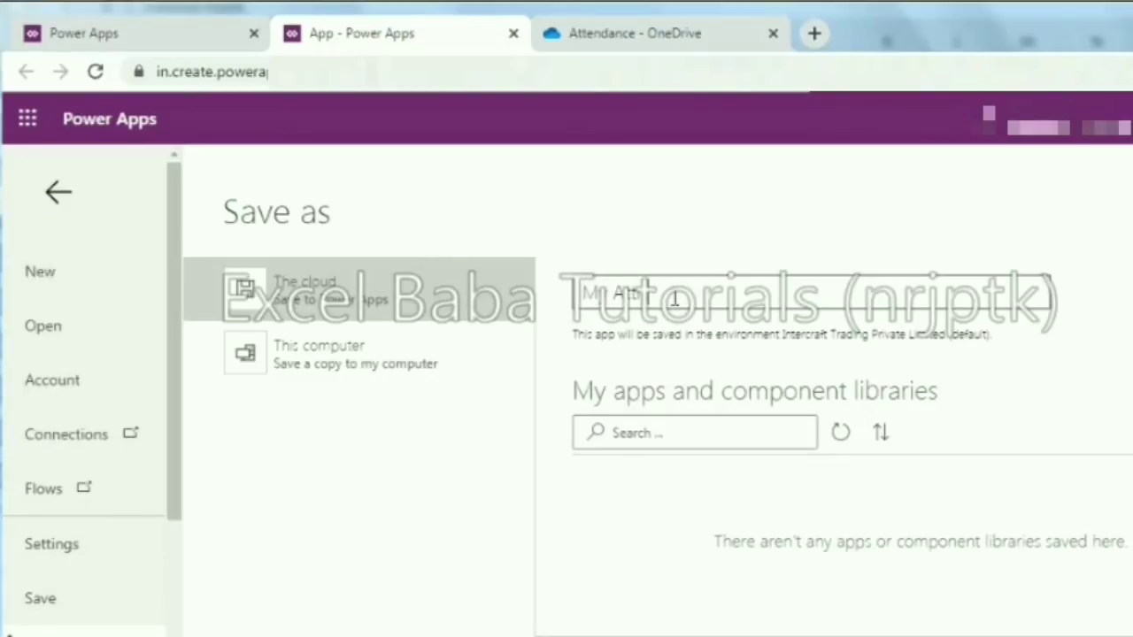
type("endanc")
type("e App")
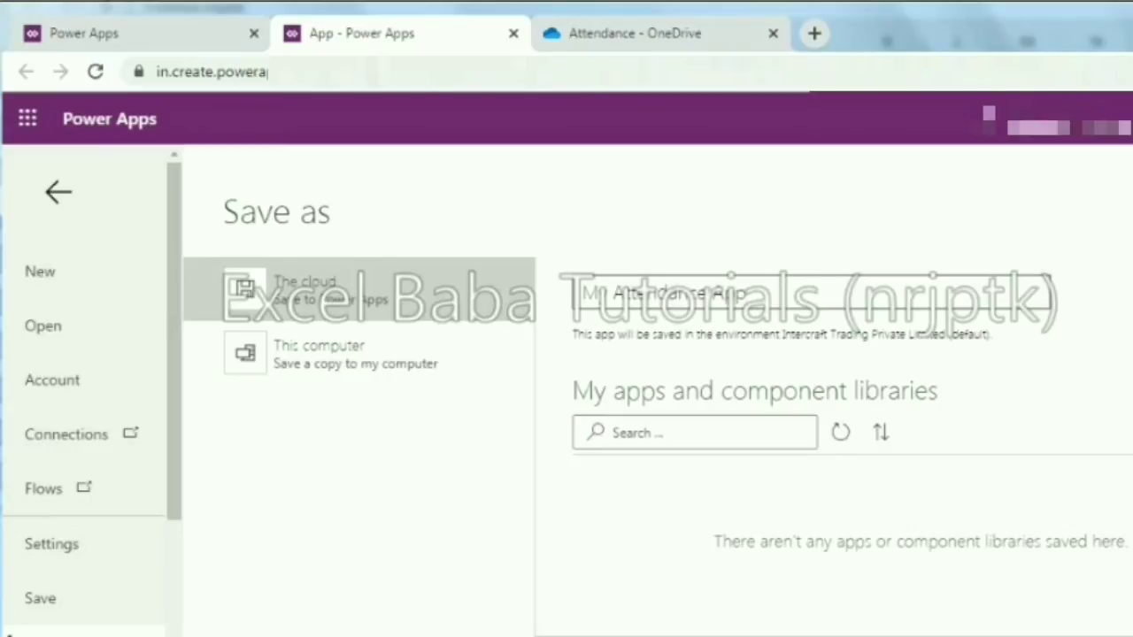
key("Return")
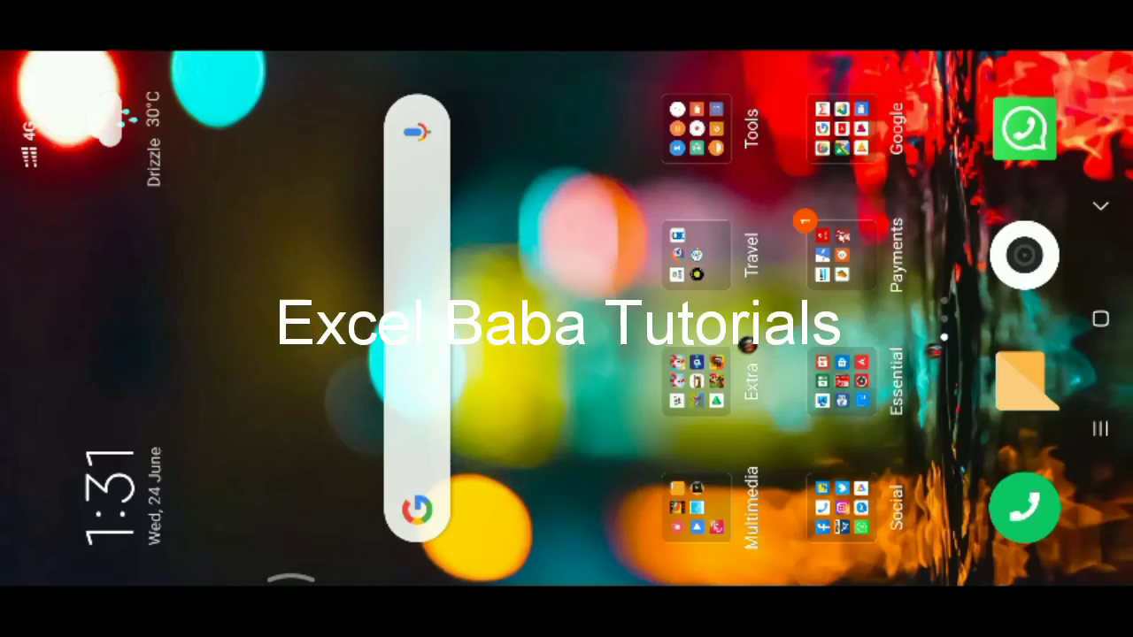
Open the phone's app drawer to launch My Attendance App in Power Apps
left_click_drag(797, 318, 265, 319)
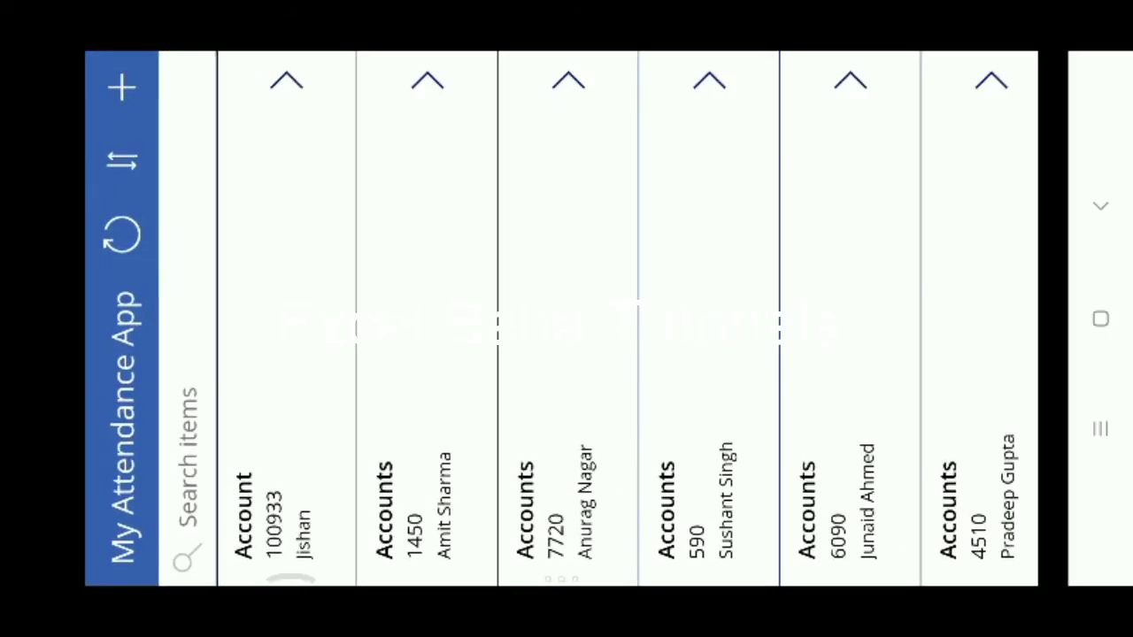
Search the staff list for an employee's name and open the matching record
scroll(607, 318, "down", 10)
scroll(619, 319, "up", 10)
left_click(186, 460)
type("Jisha")
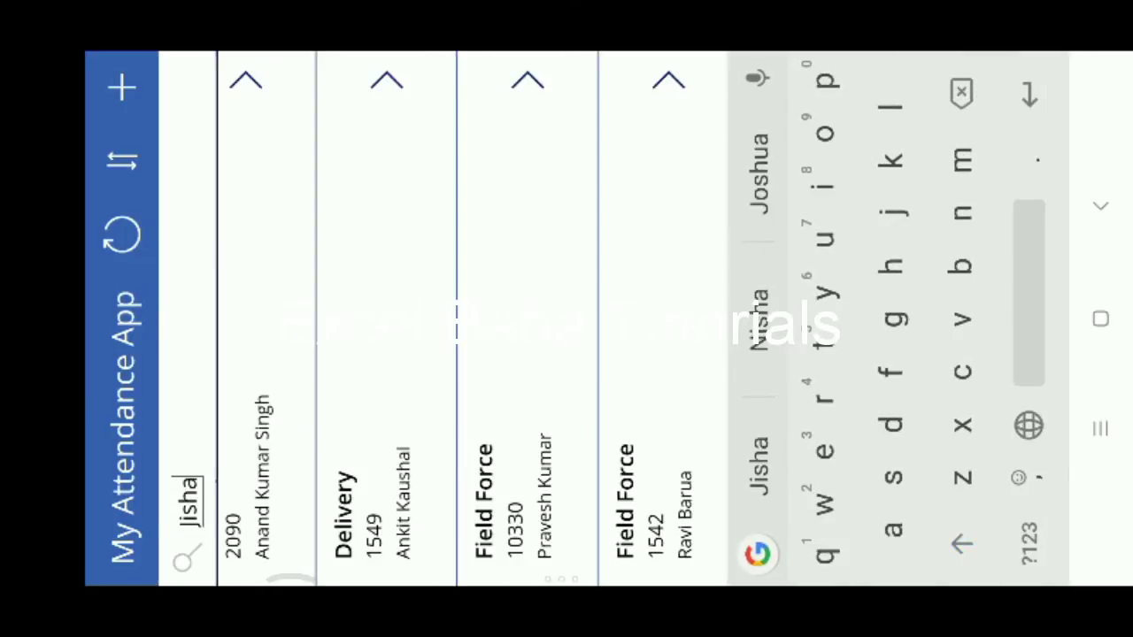
type("n")
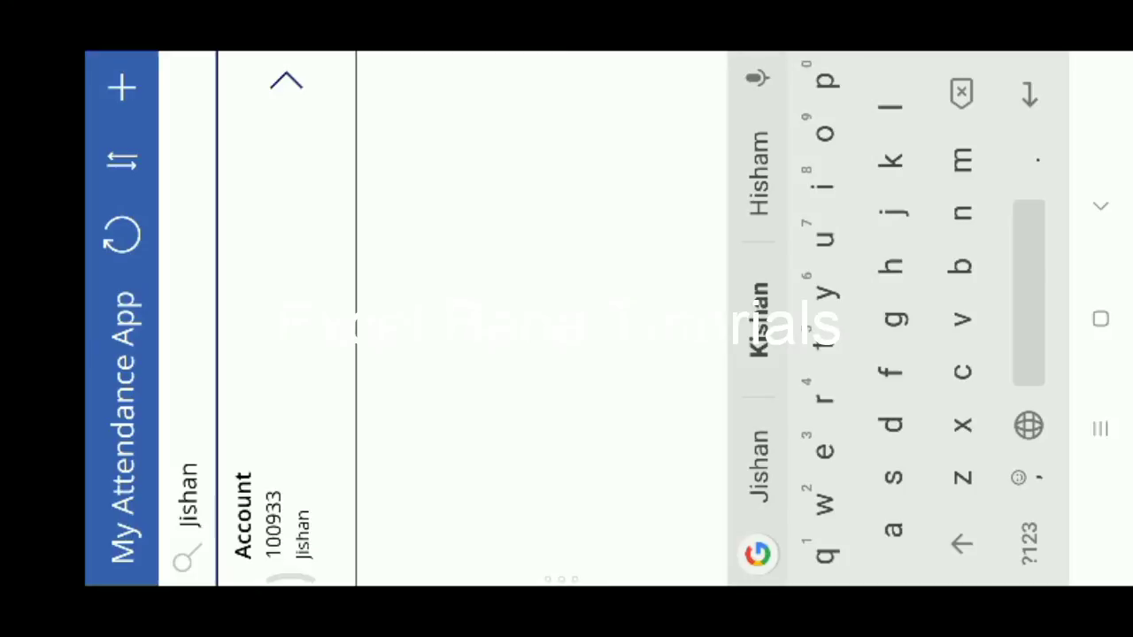
key("Escape")
left_click(286, 80)
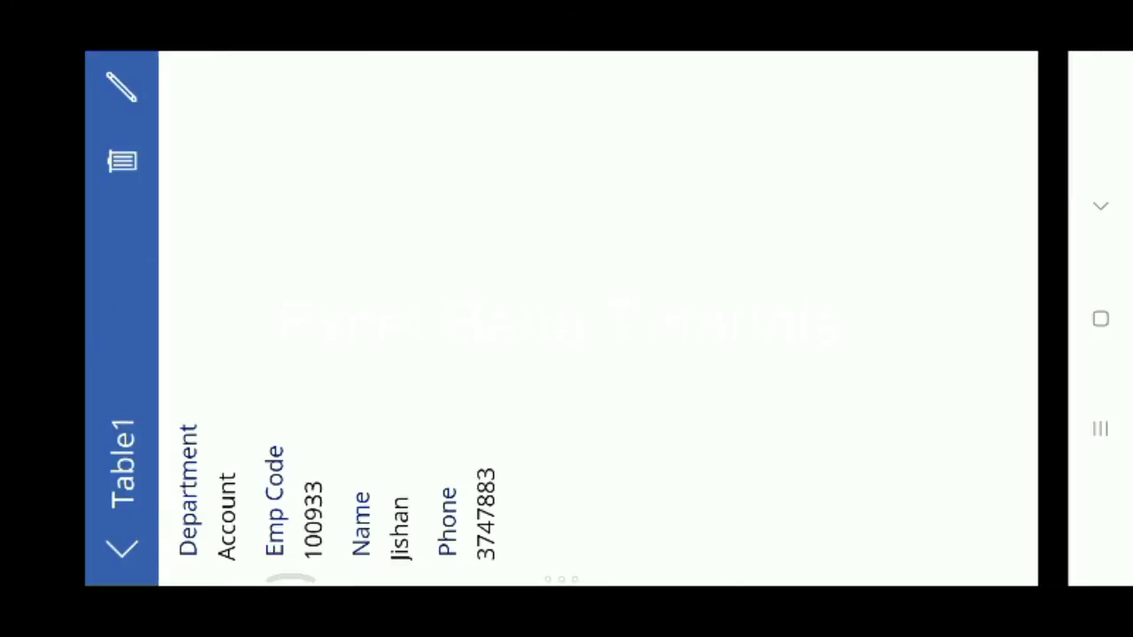
Enter edit mode on the record, cancel, and return to the staff list
left_click(122, 86)
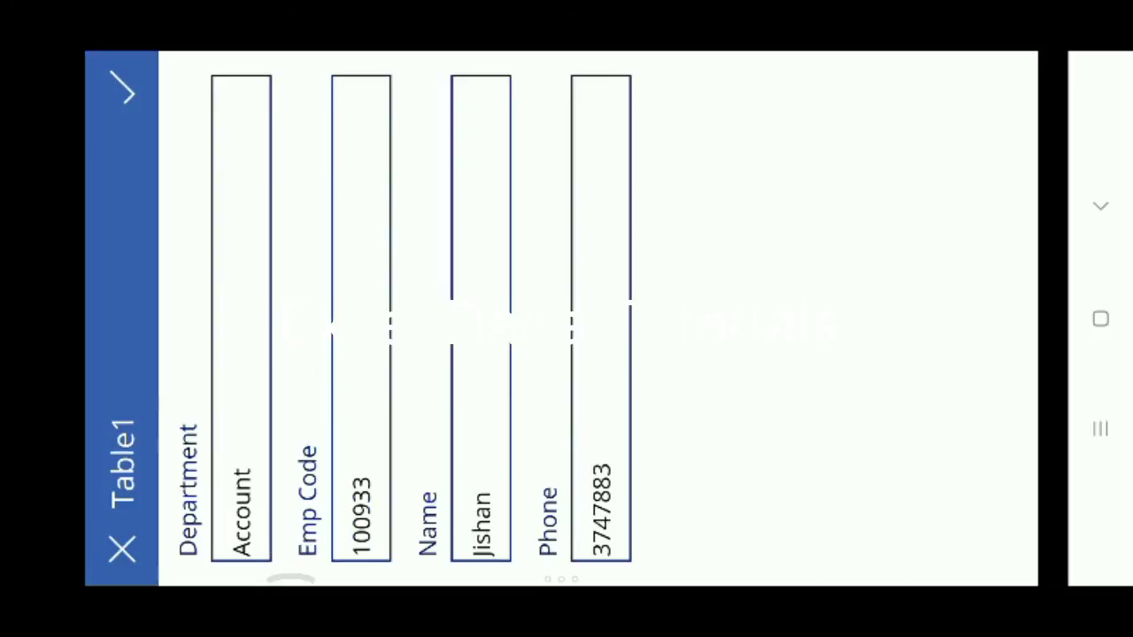
left_click(121, 543)
left_click(122, 548)
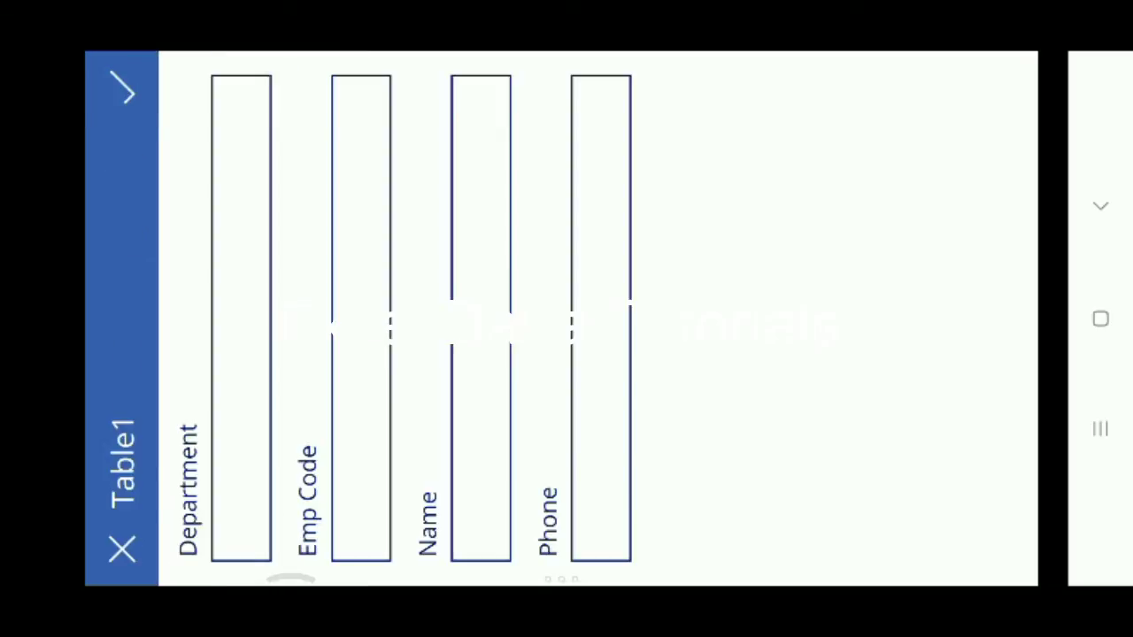
left_click(241, 319)
type("Sales")
left_click(361, 318)
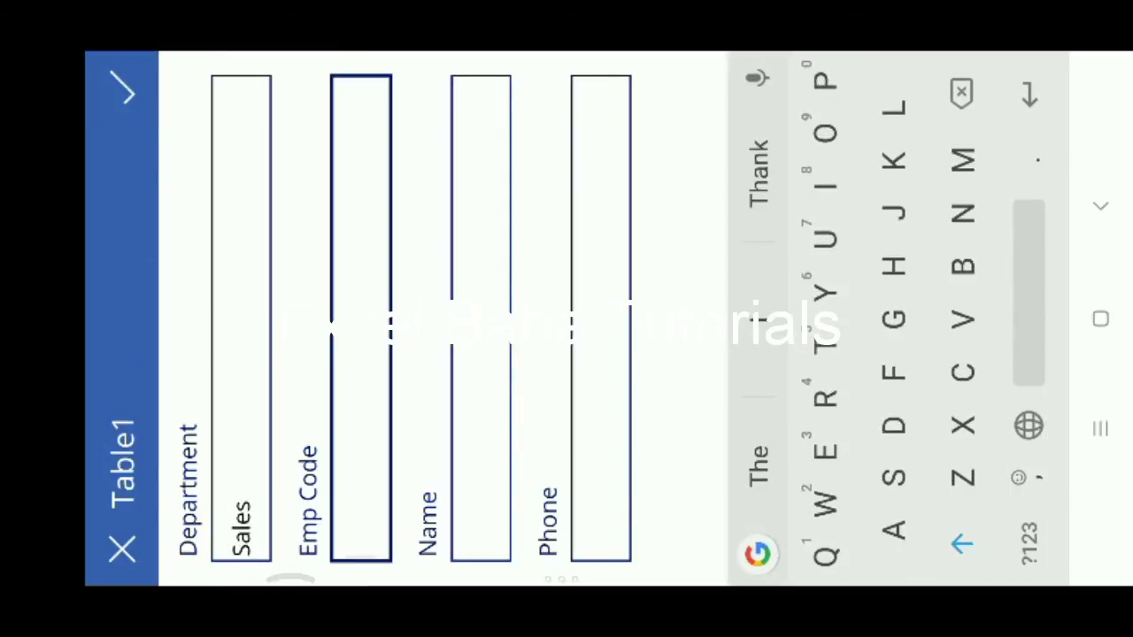
left_click(1029, 531)
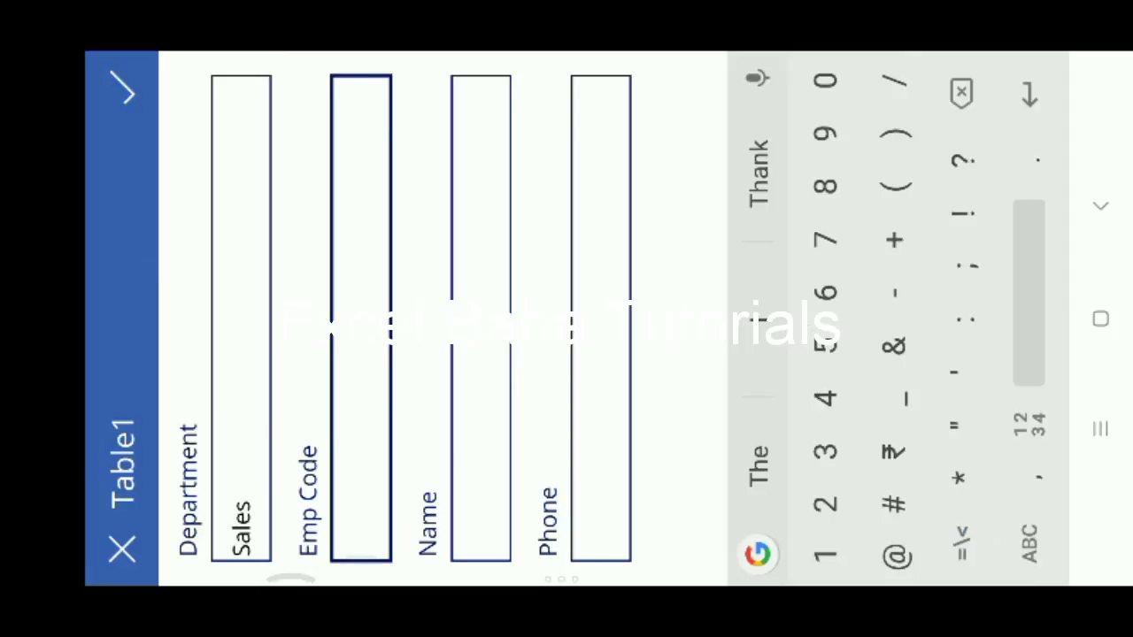
type("200448")
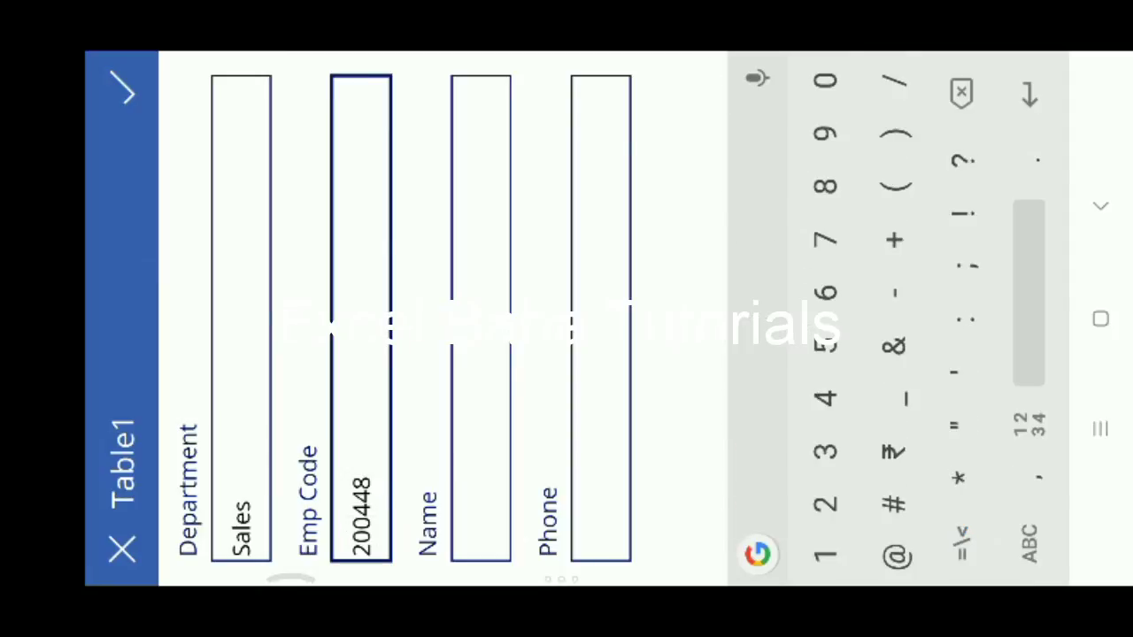
left_click(481, 318)
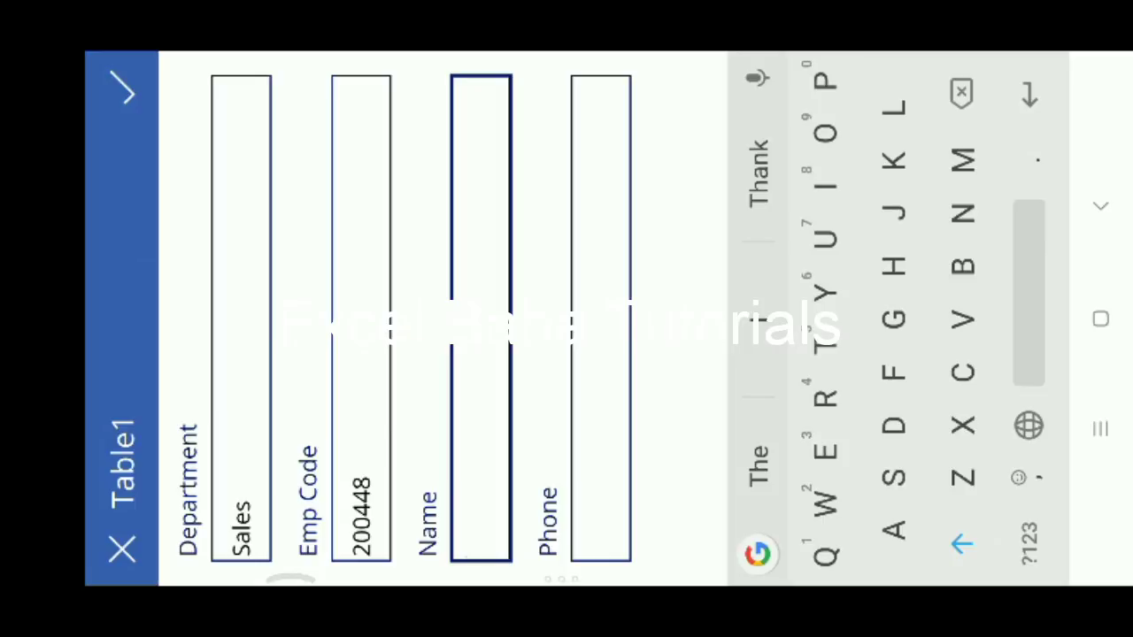
type("Shastri")
left_click(601, 319)
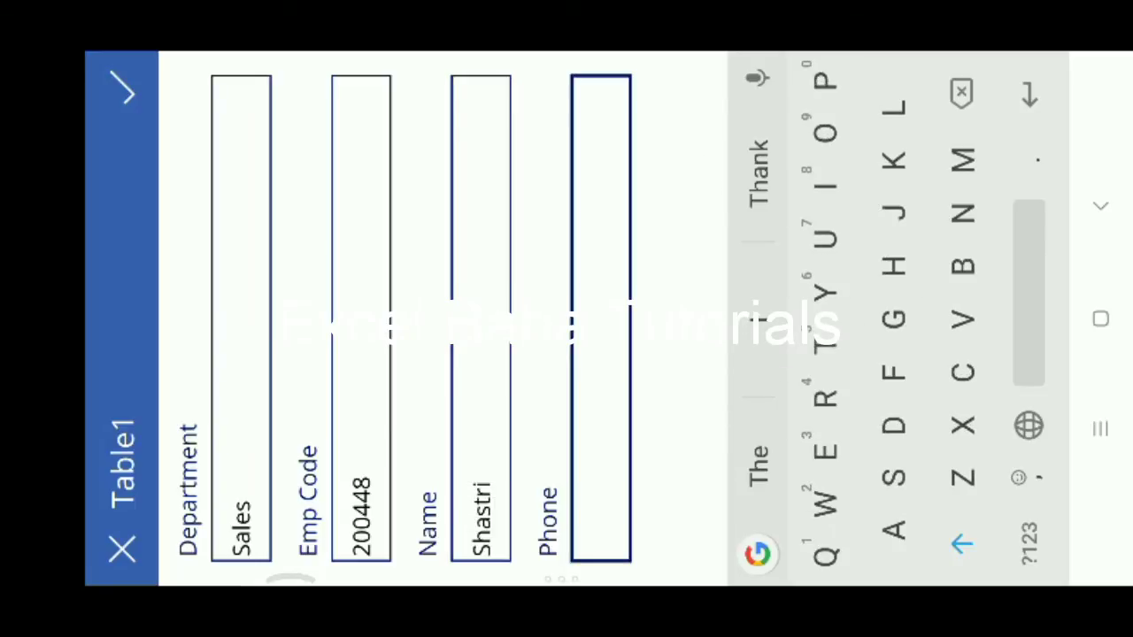
type("3747444")
key("Return")
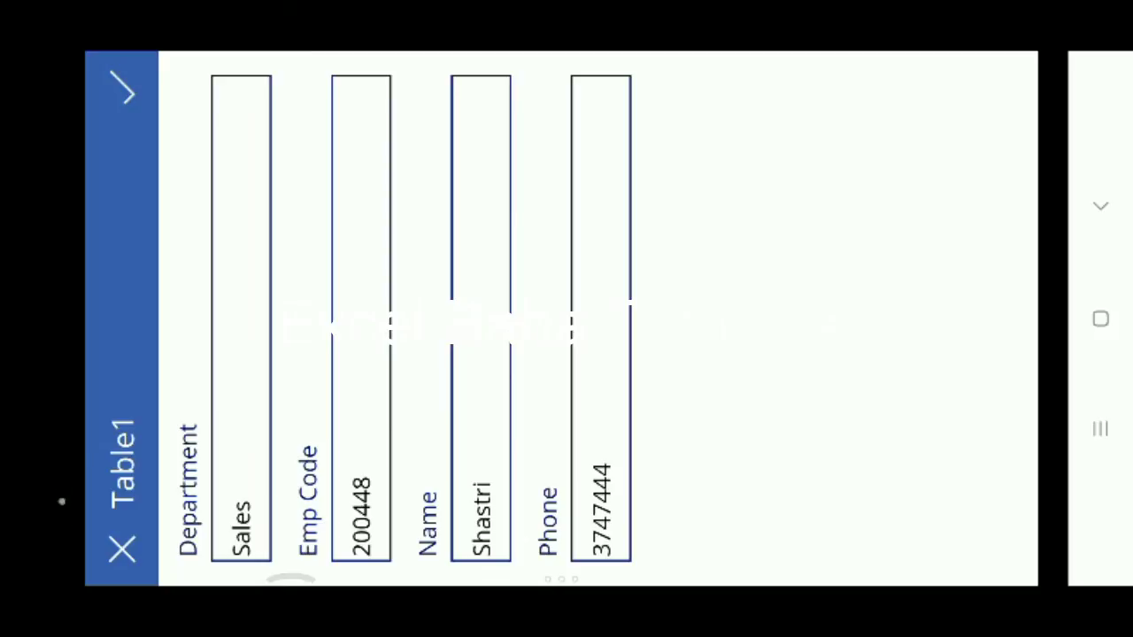